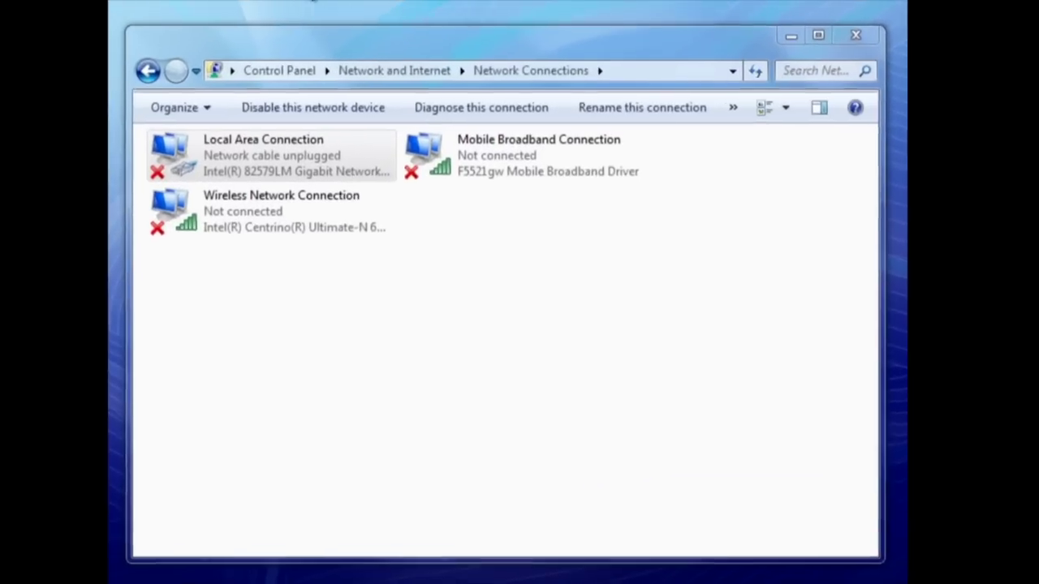
# - Open the Internet Protocol Version 4 properties of the Local Area Connection
pyautogui.click(323, 189)
pyautogui.rightClick(259, 158)
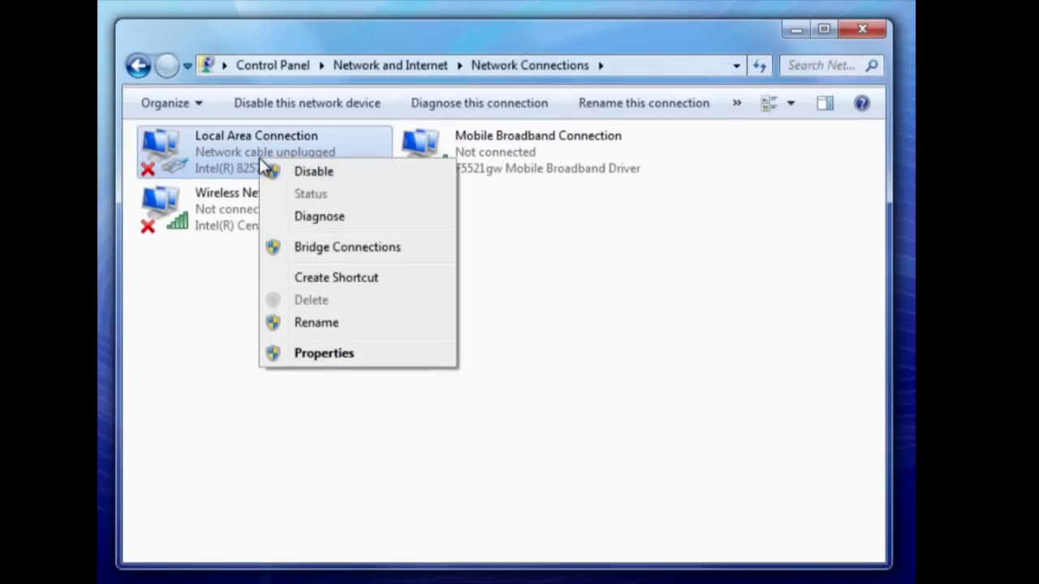
pyautogui.click(314, 354)
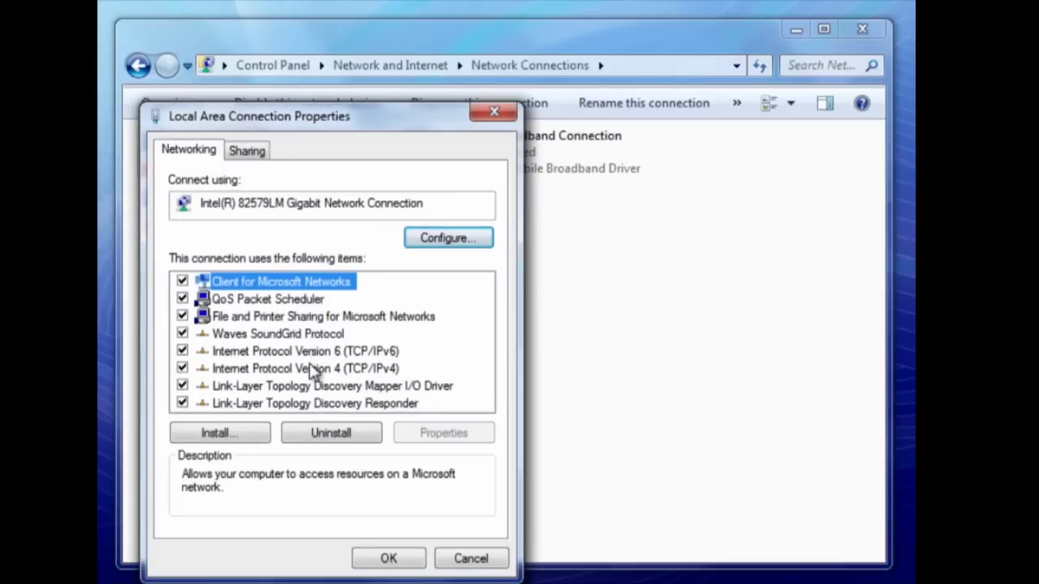
pyautogui.click(311, 368)
pyautogui.click(422, 431)
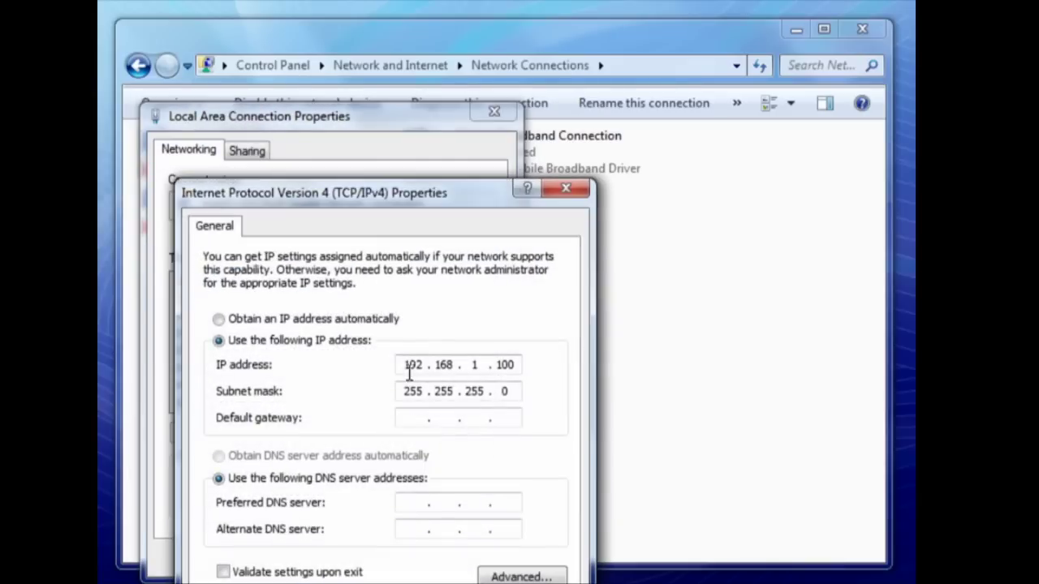
# - Set both the IP address and the DNS server address to obtain automatically, then confirm and close
pyautogui.moveTo(448, 191); pyautogui.dragTo(512, 97)
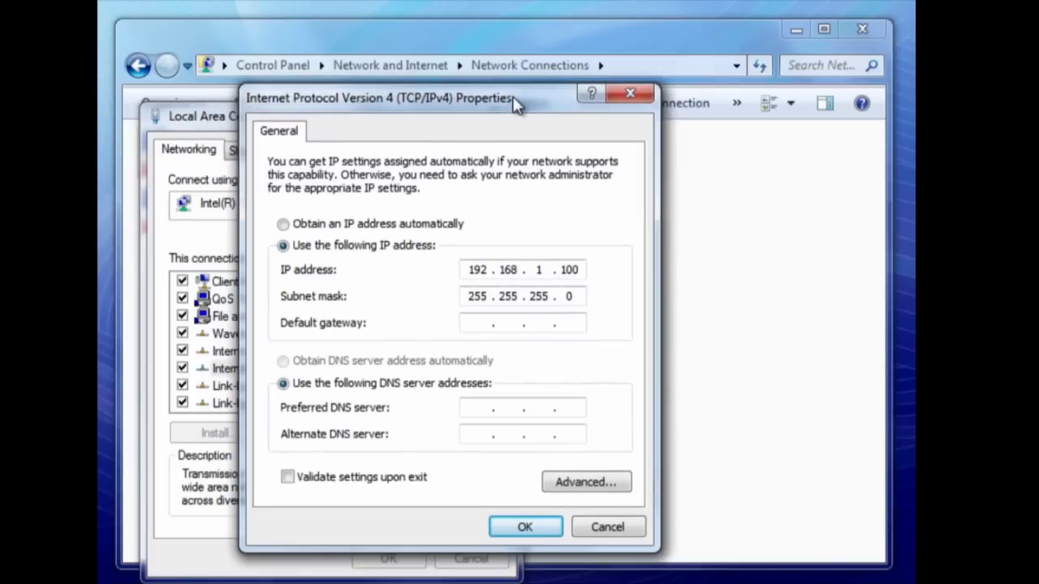
pyautogui.click(388, 226)
pyautogui.click(342, 362)
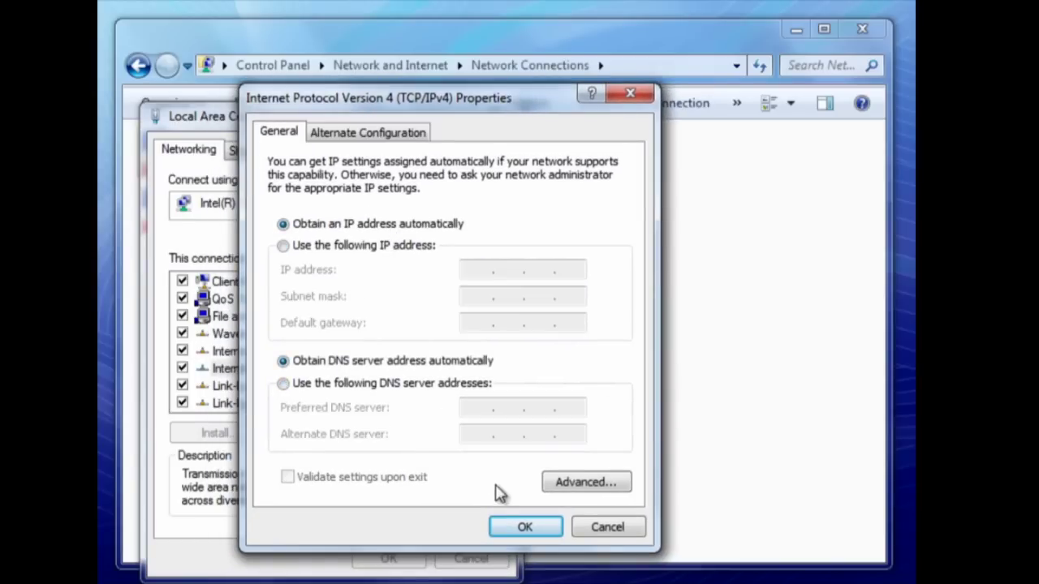
pyautogui.click(508, 526)
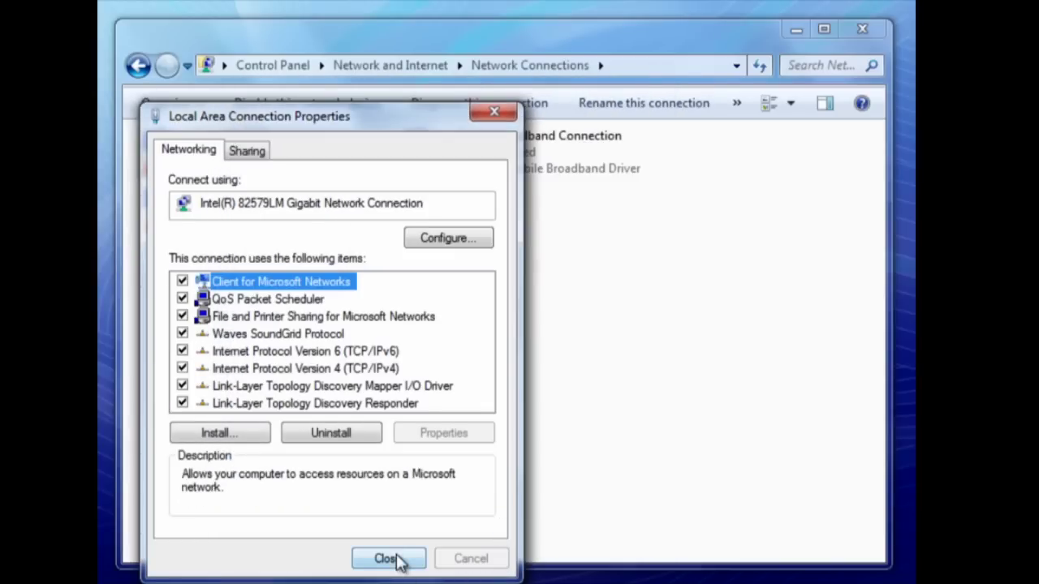
pyautogui.click(390, 559)
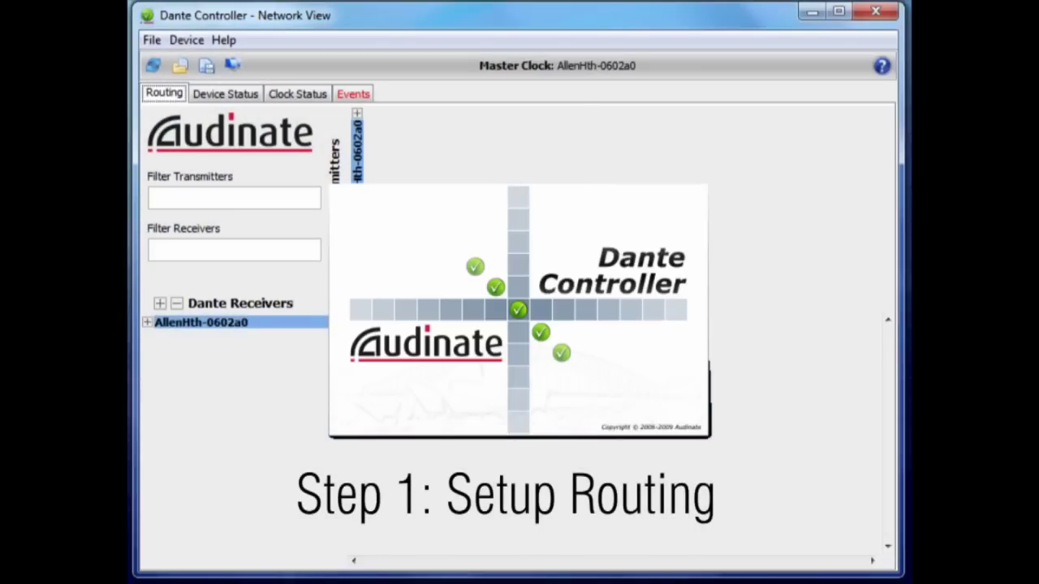
# - Check Clock Status shows AllenHth-0602a0 as master, then go back to the Routing view
pyautogui.click(298, 94)
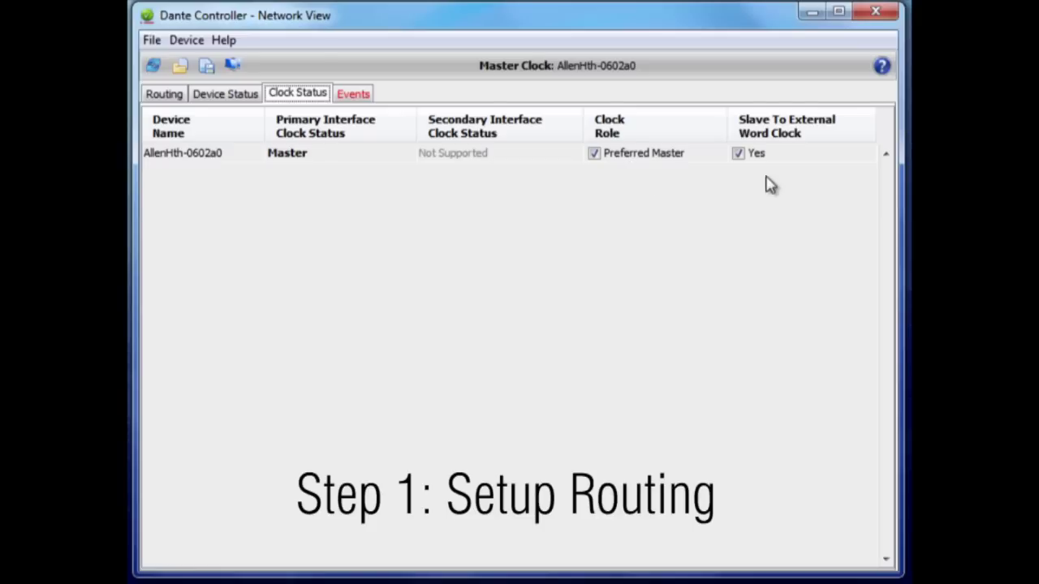
pyautogui.click(182, 98)
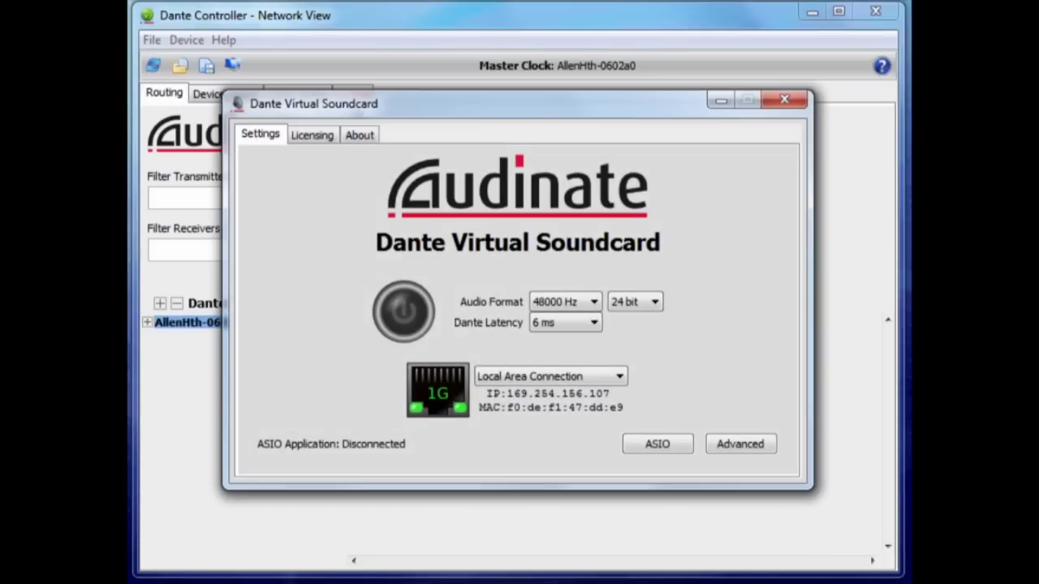
# - Confirm 32 x 32 channels and ASIO 128 samples, 24 bits, 10 ms, then start the soundcard
pyautogui.click(727, 451)
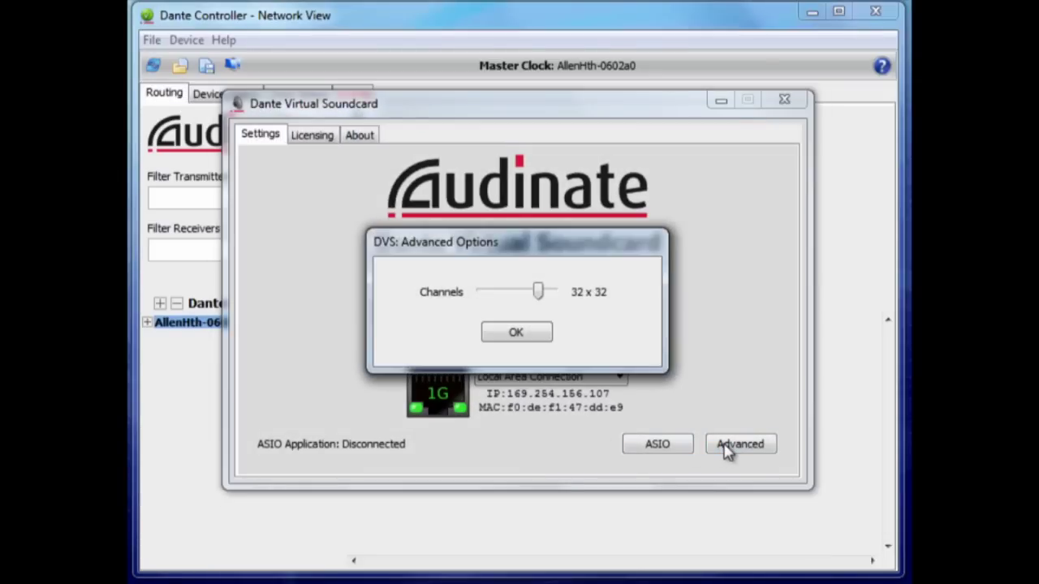
pyautogui.click(532, 334)
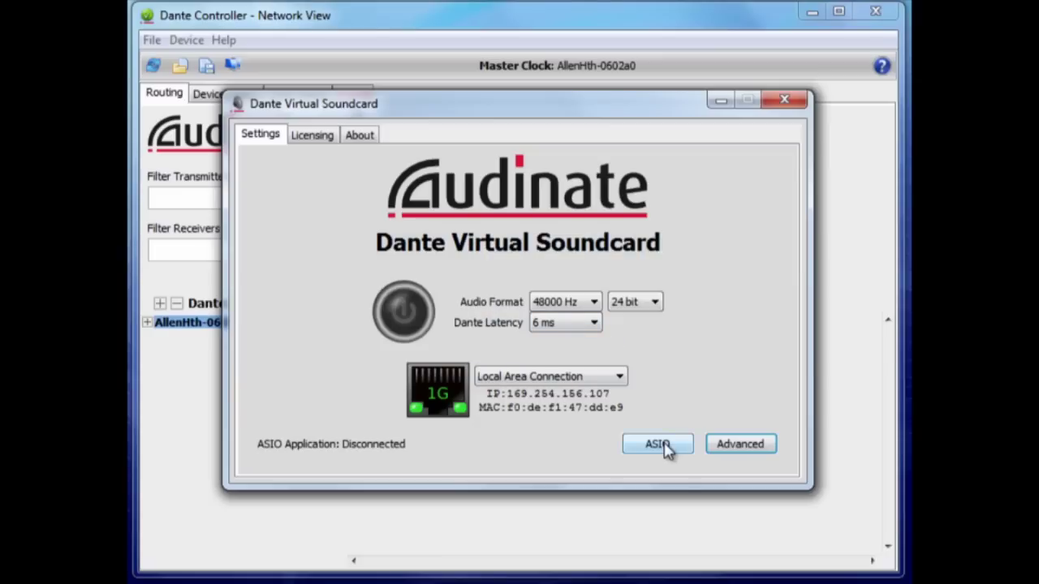
pyautogui.click(662, 447)
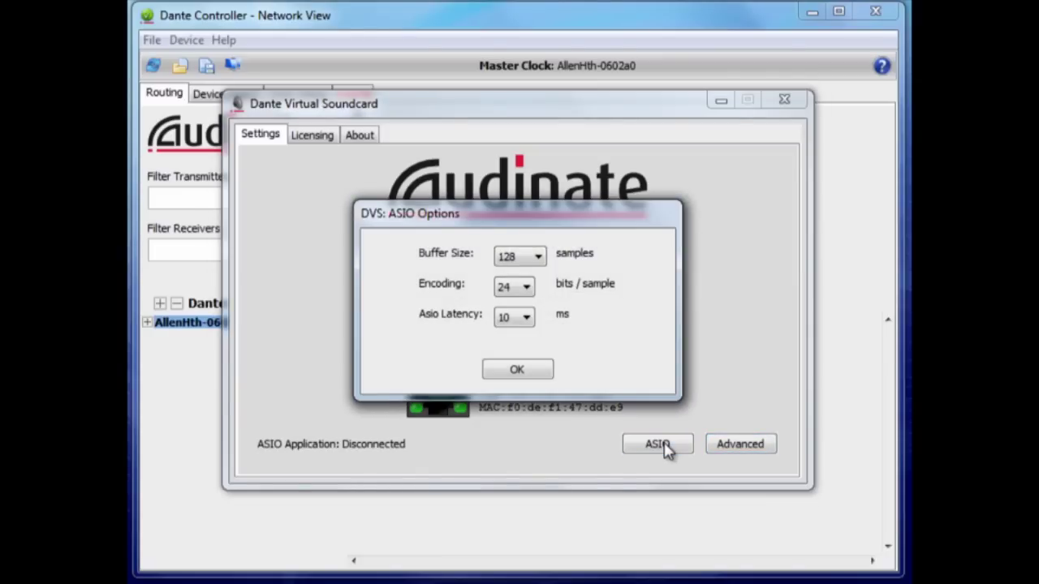
pyautogui.click(516, 370)
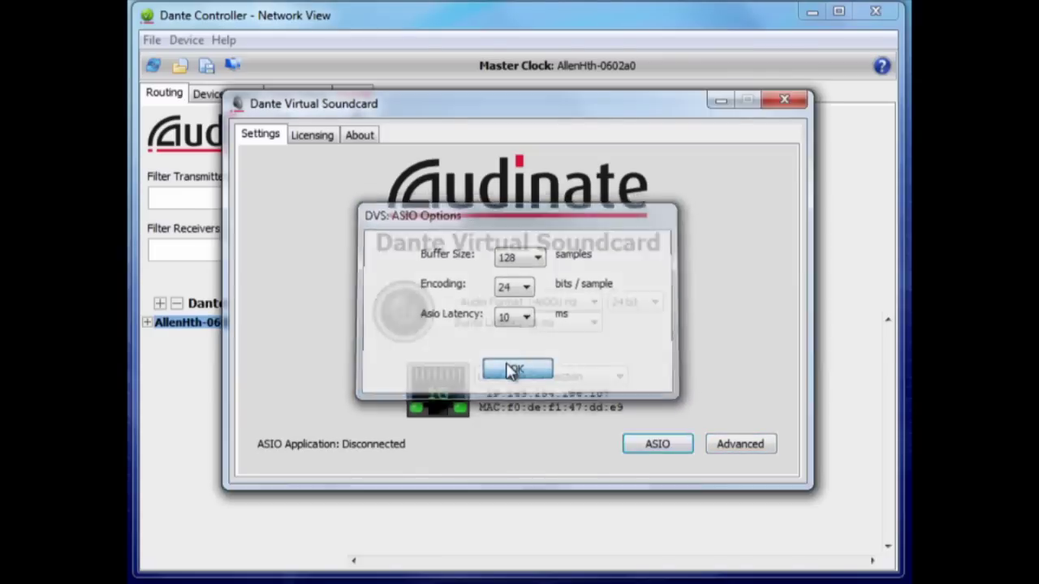
pyautogui.click(412, 312)
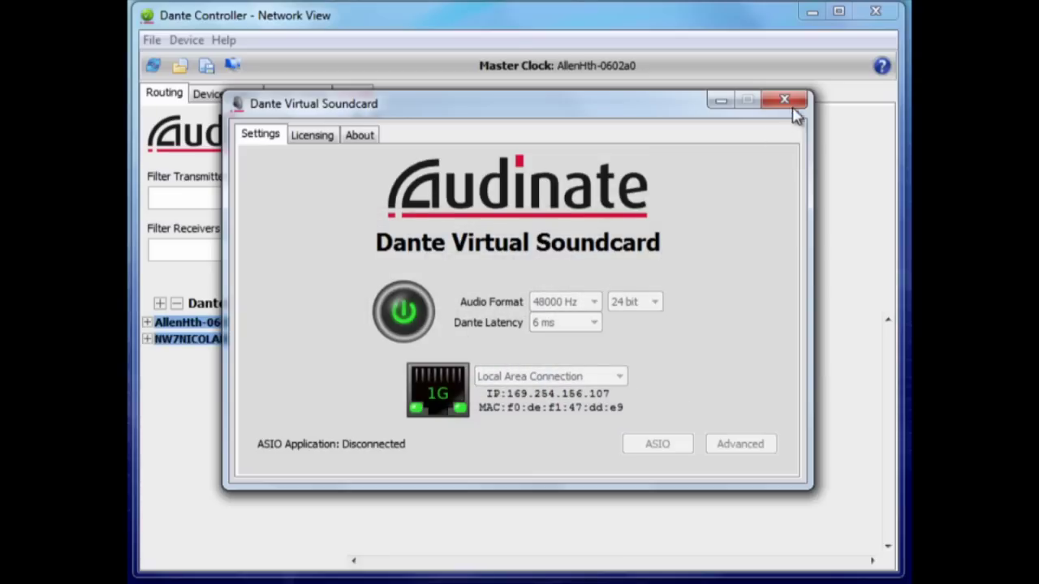
# - Route AllenHth-0602a0's transmit channels one-to-one into the computer's receive channels
pyautogui.click(793, 103)
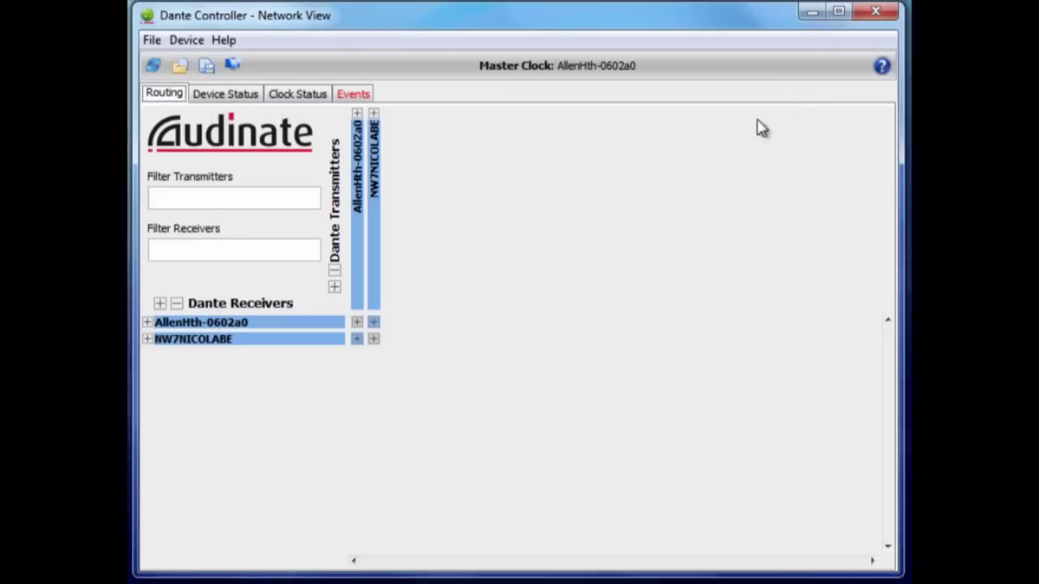
pyautogui.click(358, 116)
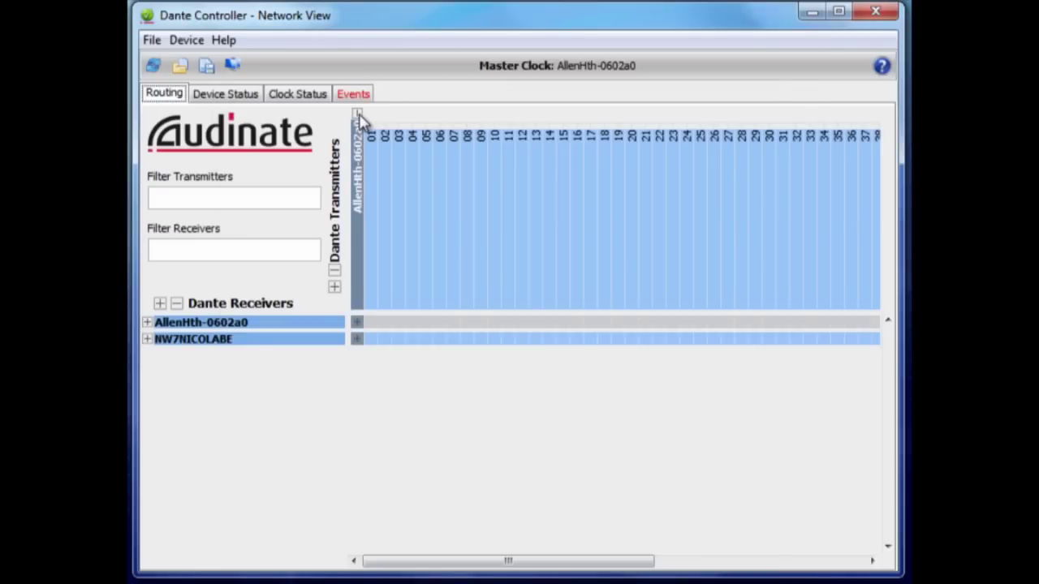
pyautogui.click(147, 340)
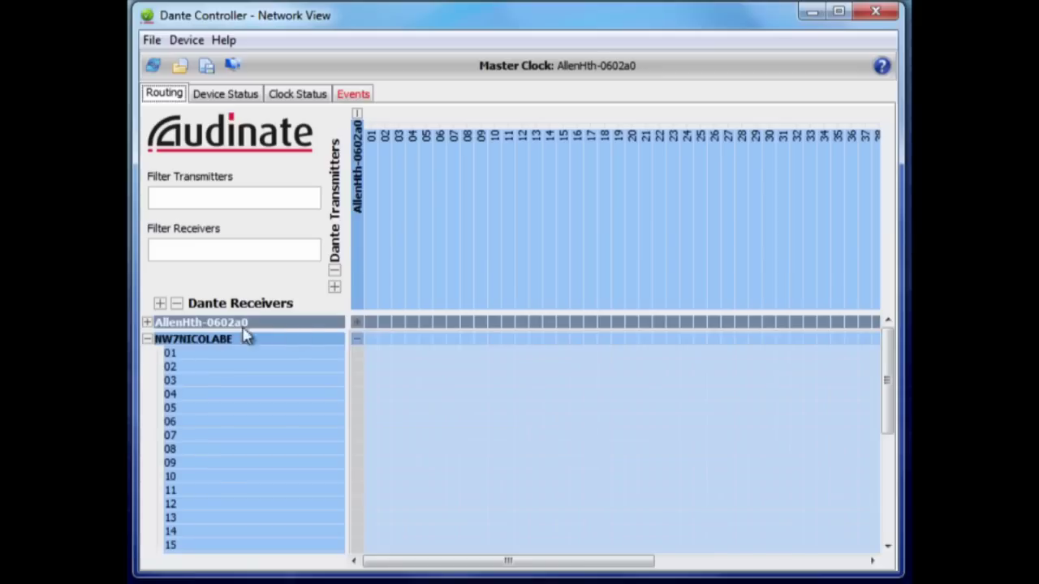
pyautogui.keyDown('ctrl'); pyautogui.click(360, 338); pyautogui.keyUp('ctrl')
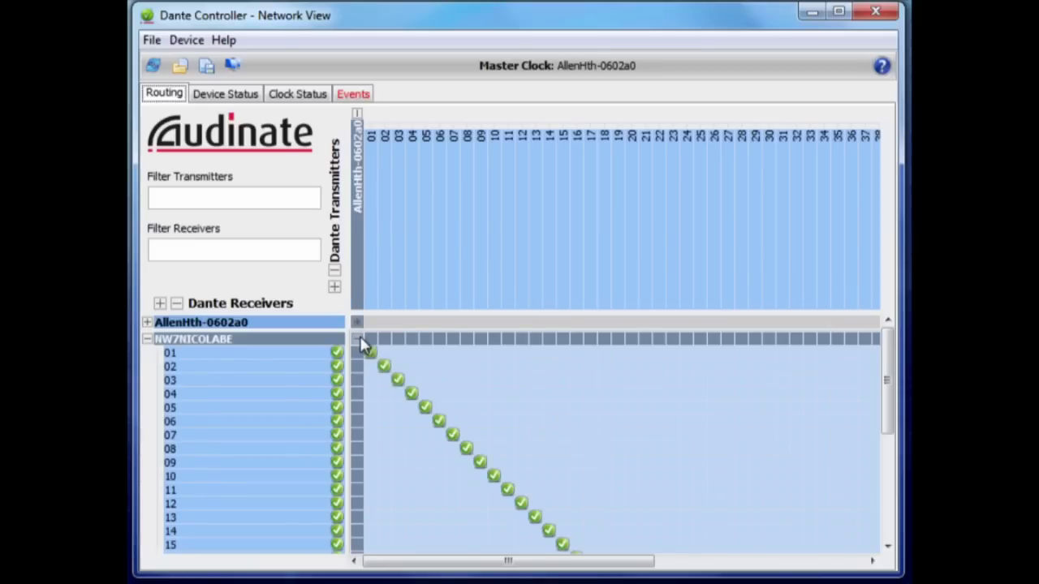
pyautogui.click(147, 339)
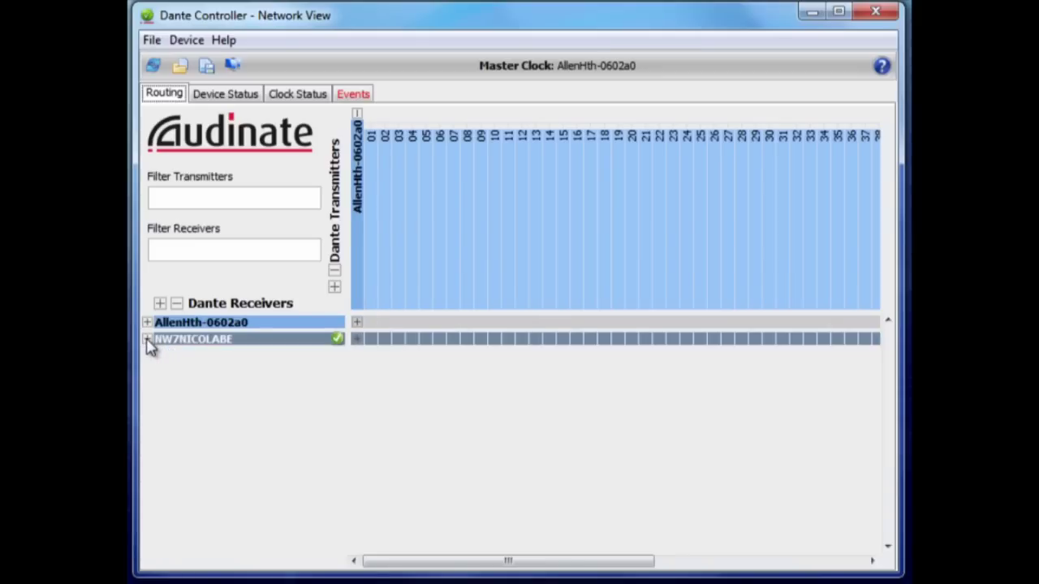
pyautogui.click(358, 114)
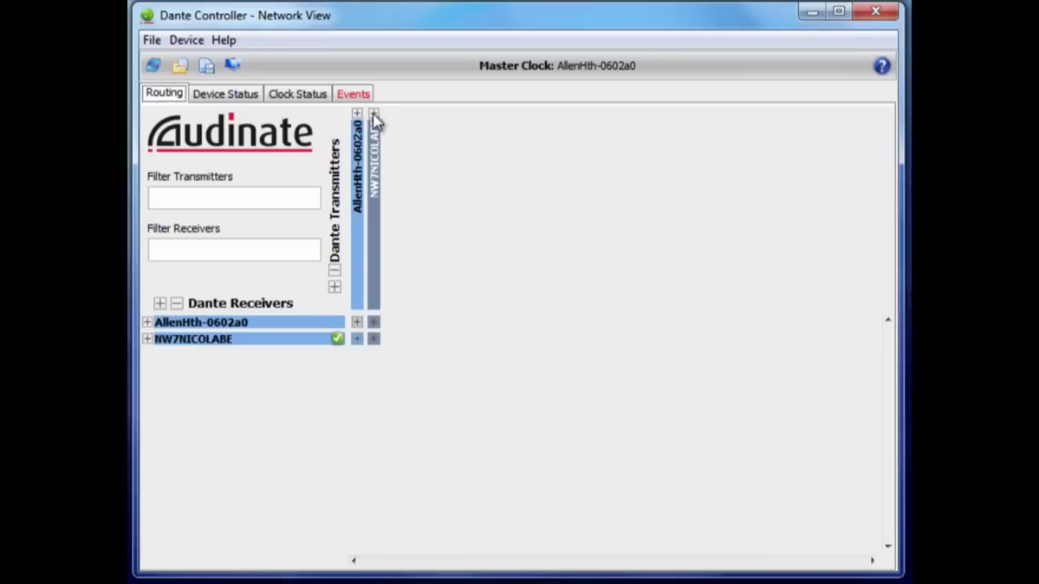
# - Route the computer's transmit channels one-to-one back into AllenHth-0602a0's receive channels
pyautogui.click(374, 115)
pyautogui.click(148, 323)
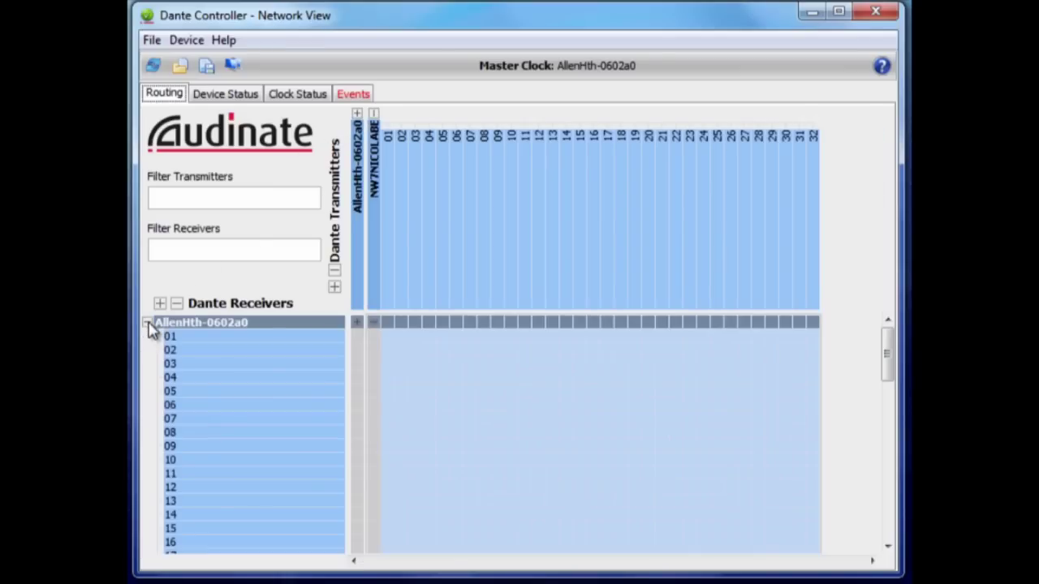
pyautogui.keyDown('ctrl'); pyautogui.click(376, 323); pyautogui.keyUp('ctrl')
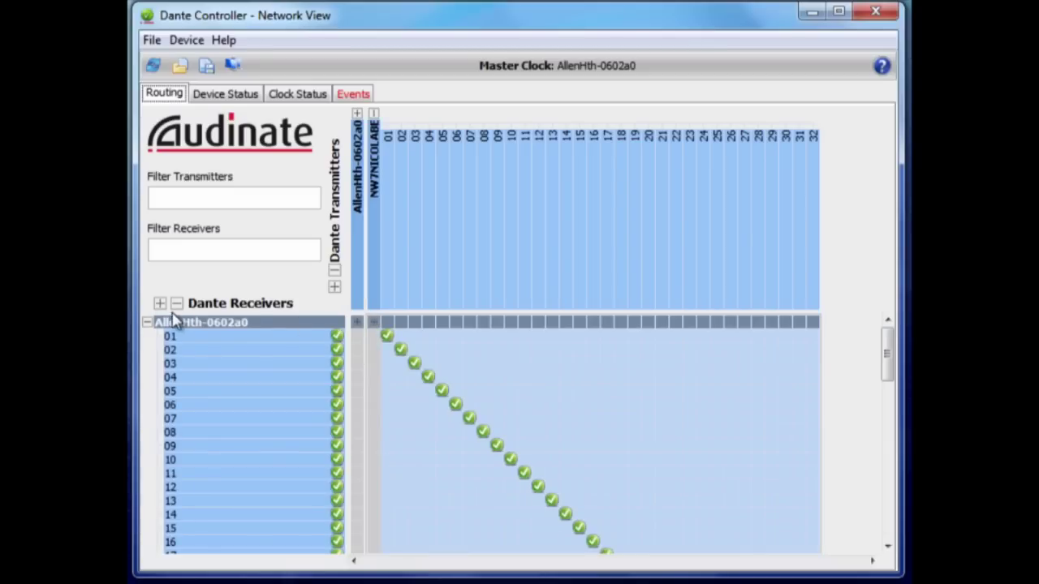
pyautogui.click(148, 323)
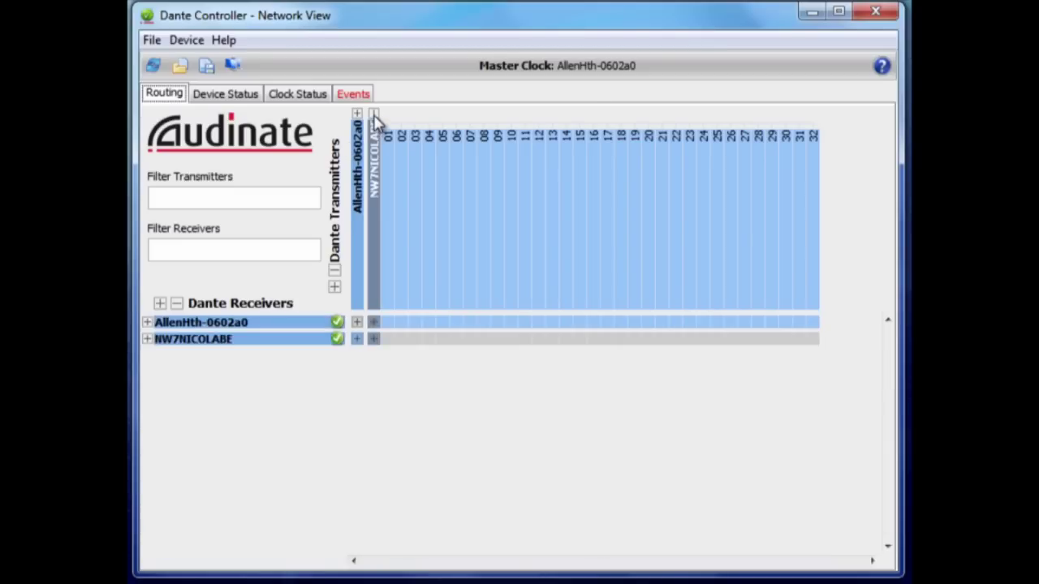
pyautogui.click(374, 114)
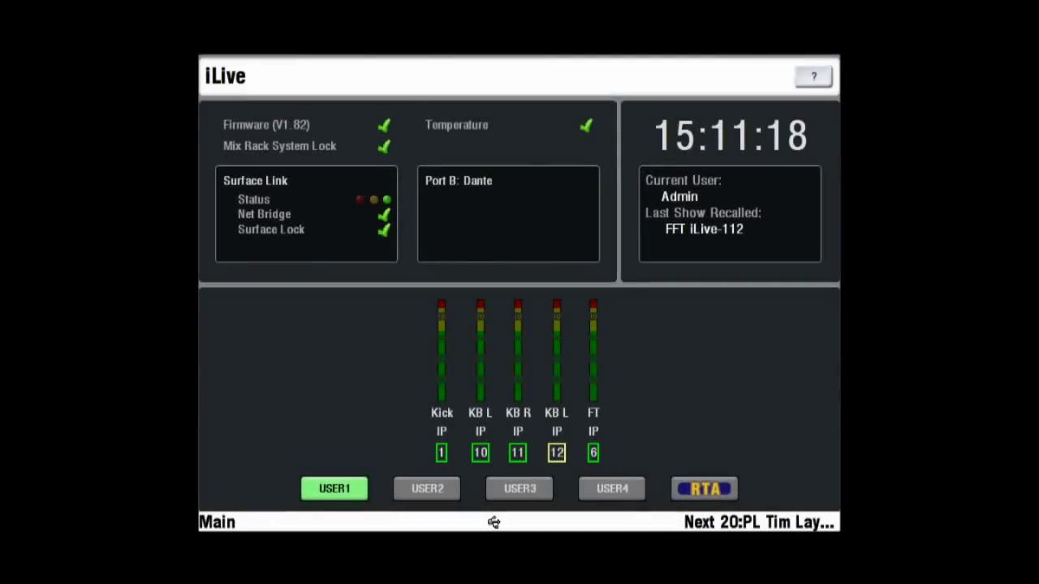
# - Patch Port B Dante outputs 1–32 as a range fed from Mix Rack Inputs A-1 to D-8
pyautogui.click(406, 119)
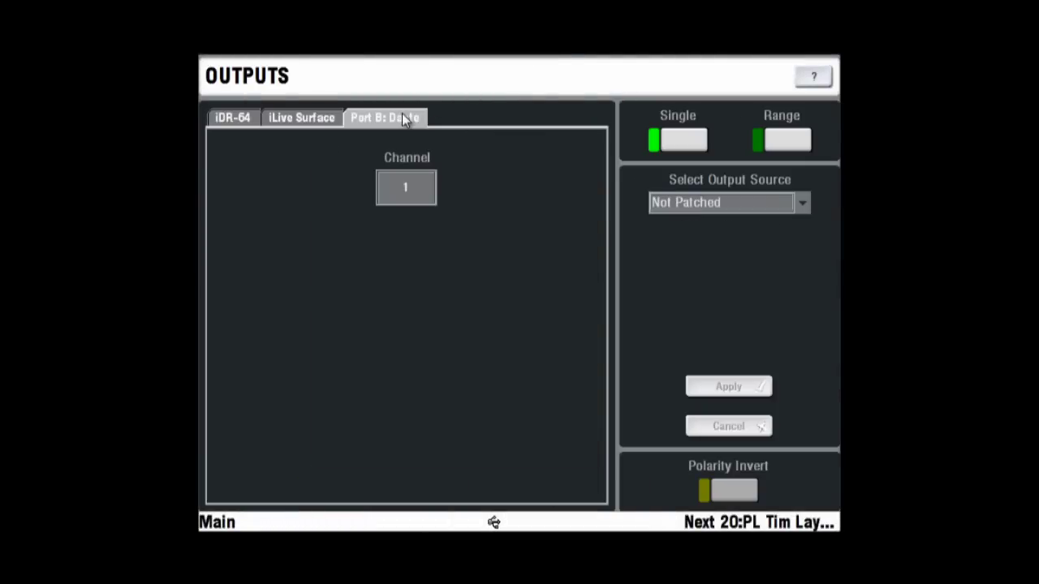
pyautogui.click(778, 139)
pyautogui.click(479, 197)
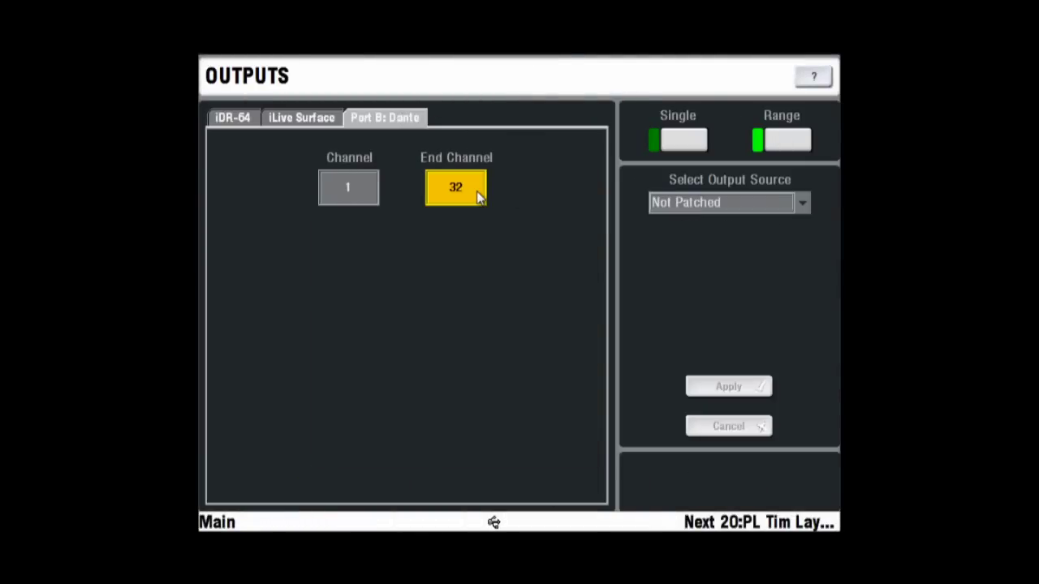
pyautogui.click(767, 202)
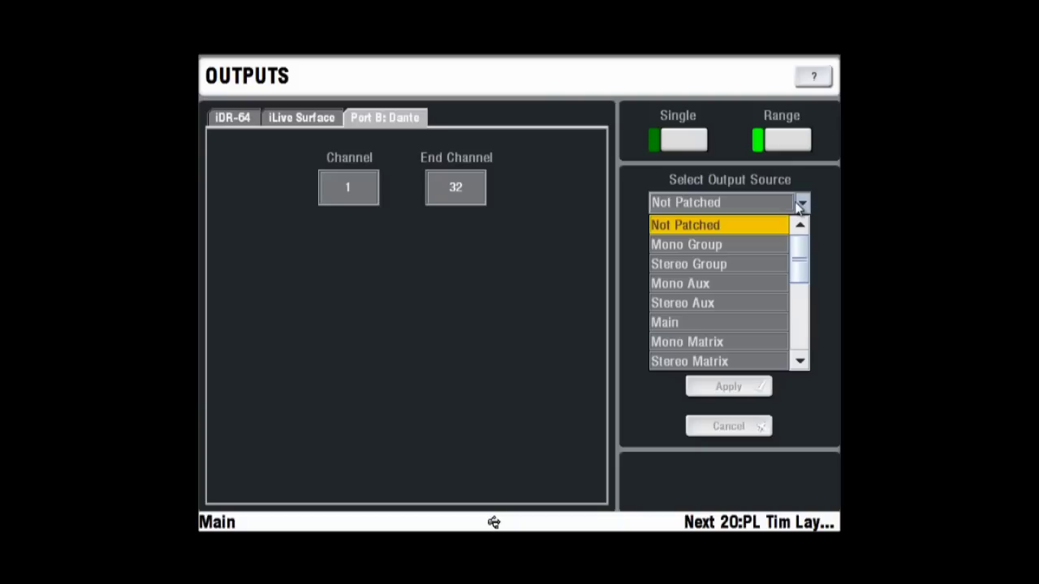
pyautogui.moveTo(798, 260); pyautogui.dragTo(791, 292)
pyautogui.click(763, 312)
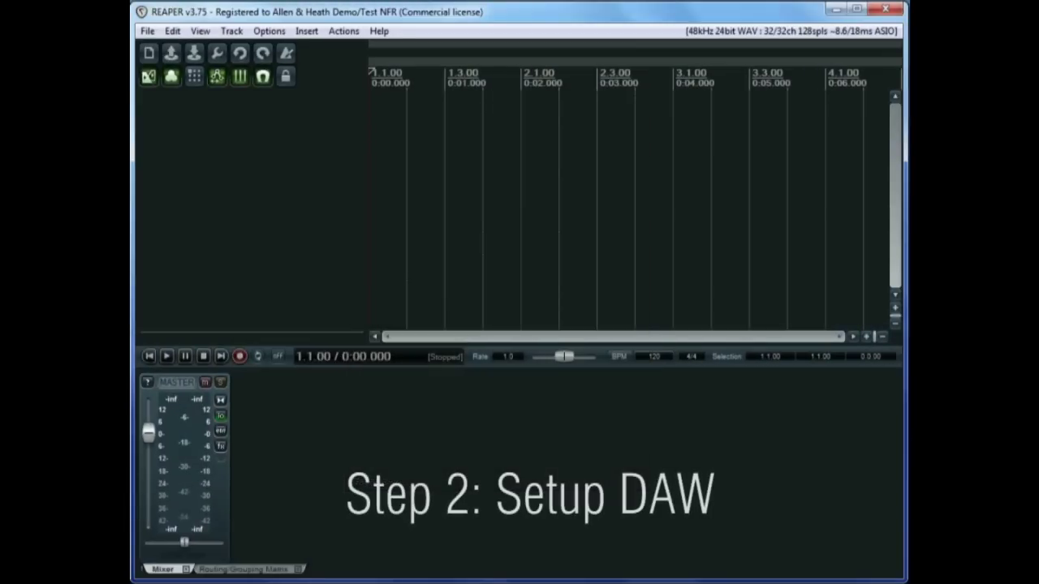
# - Open REAPER's Preferences and check the selected ASIO driver on the Audio Device page
pyautogui.click(268, 30)
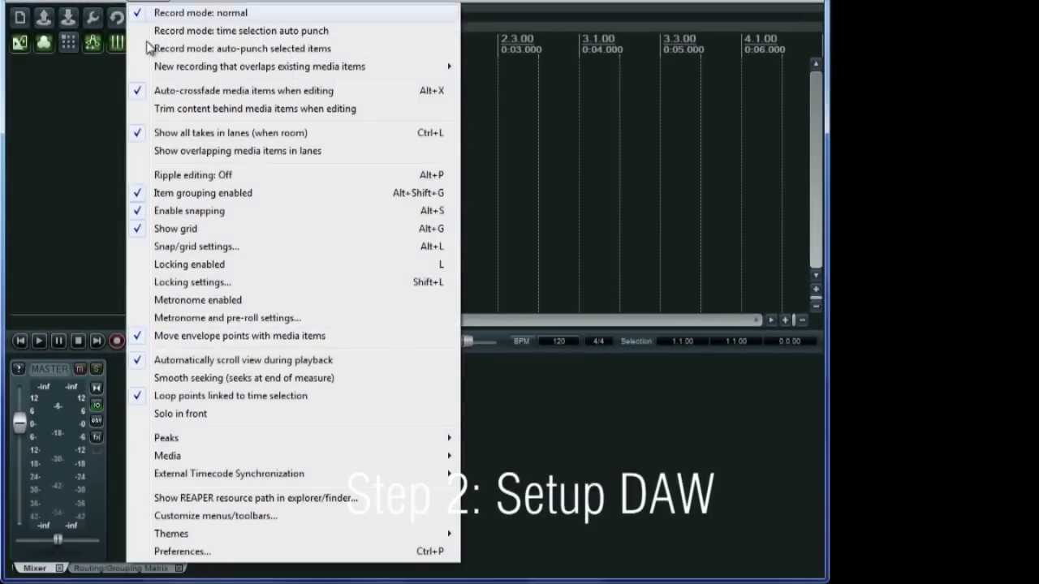
pyautogui.click(186, 552)
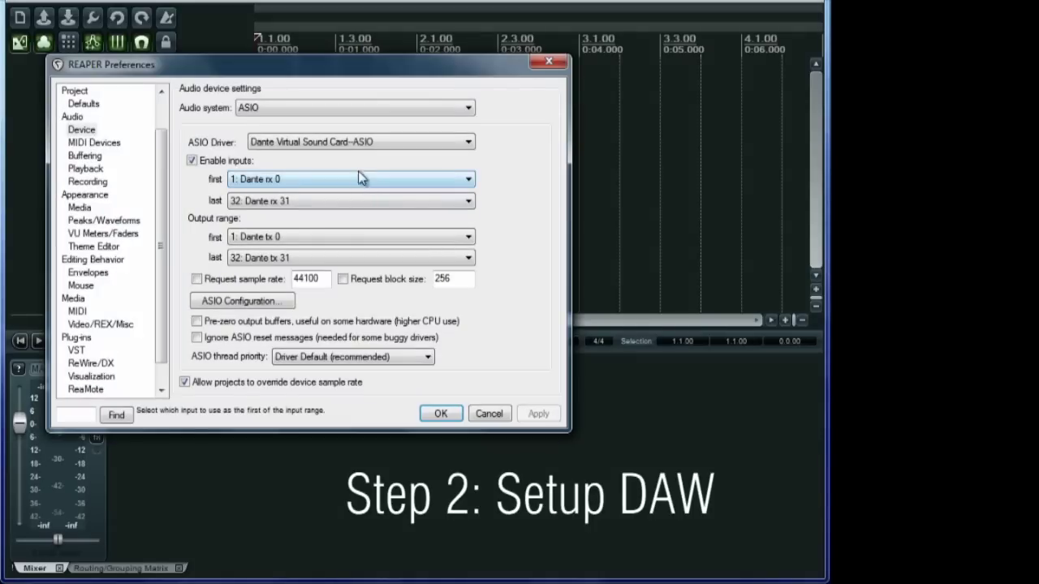
pyautogui.click(383, 144)
pyautogui.click(382, 144)
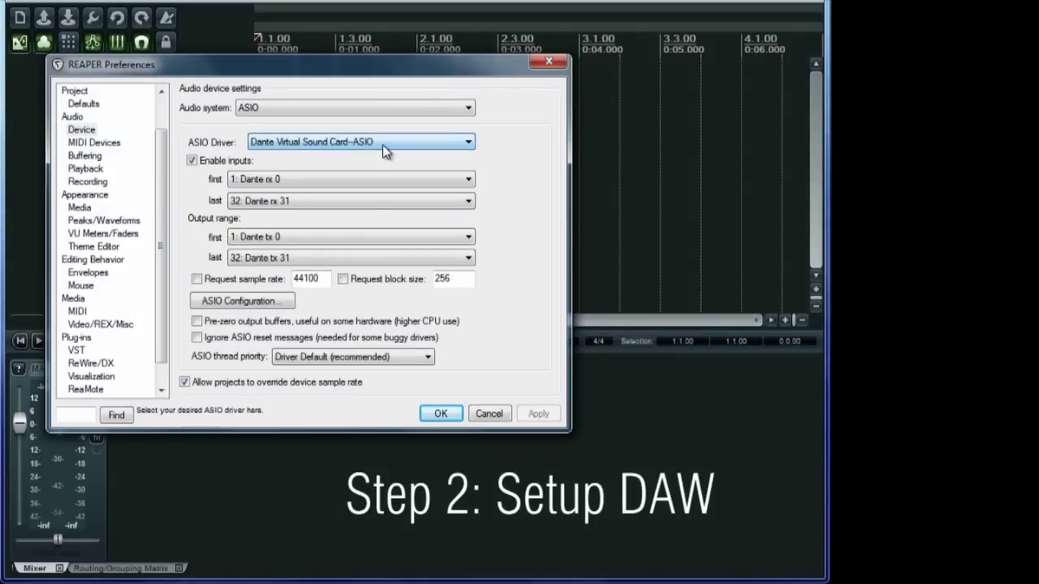
# - Set the last input channel to Dante rx 63 and the last output to Dante tx 63
pyautogui.click(362, 203)
pyautogui.scroll(-1, 390, 341)
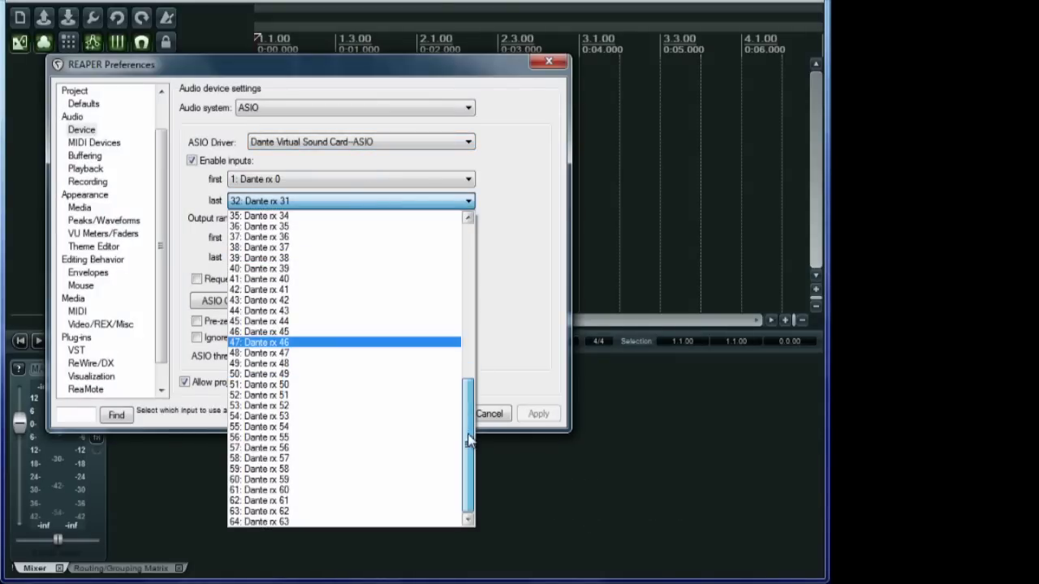
pyautogui.click(409, 522)
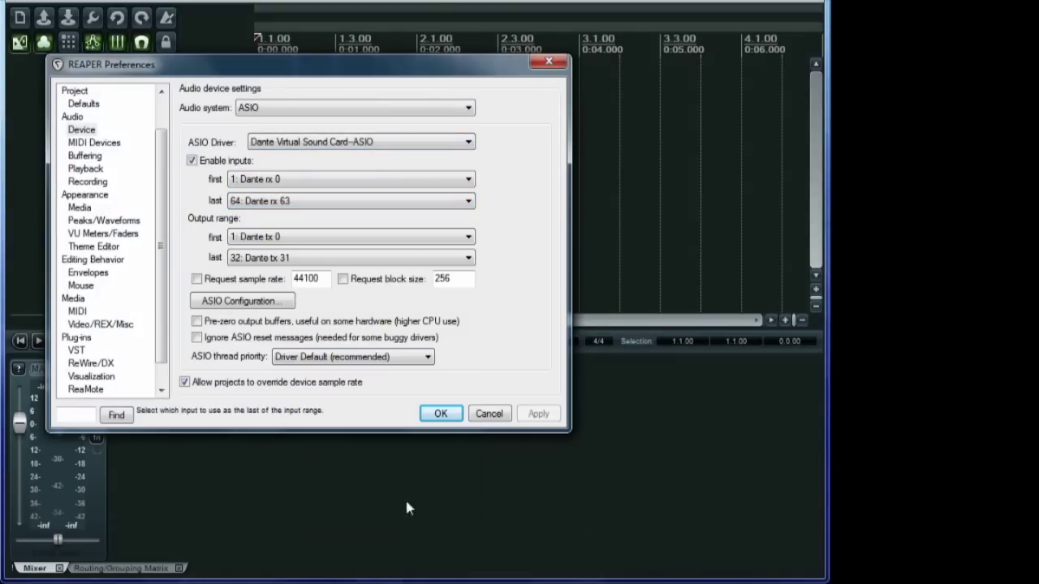
pyautogui.click(469, 258)
pyautogui.scroll(-1, 471, 438)
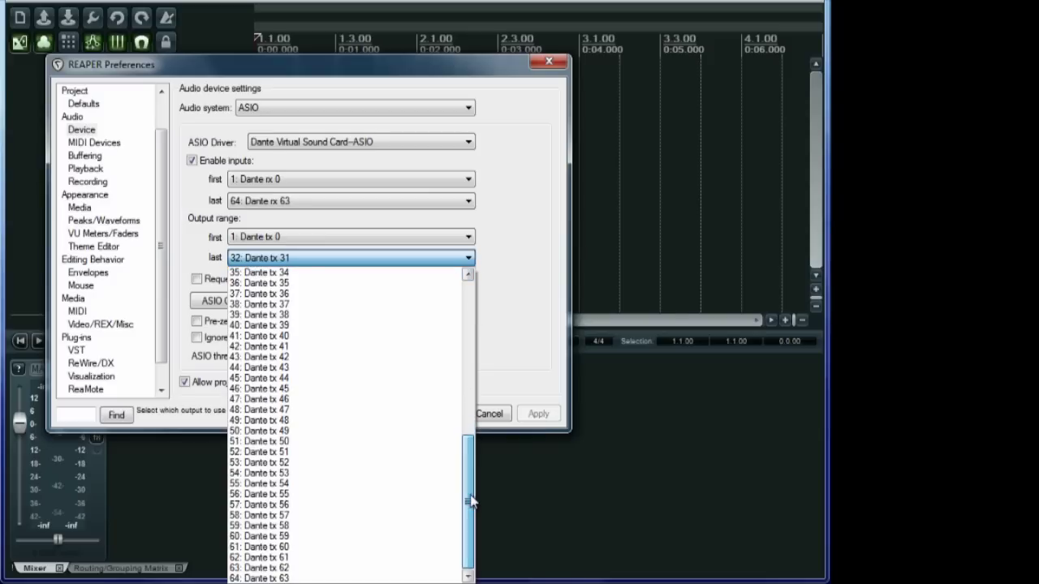
pyautogui.click(405, 579)
# - Close Preferences, insert 48 tracks, and open track 1's record input menu
pyautogui.click(440, 415)
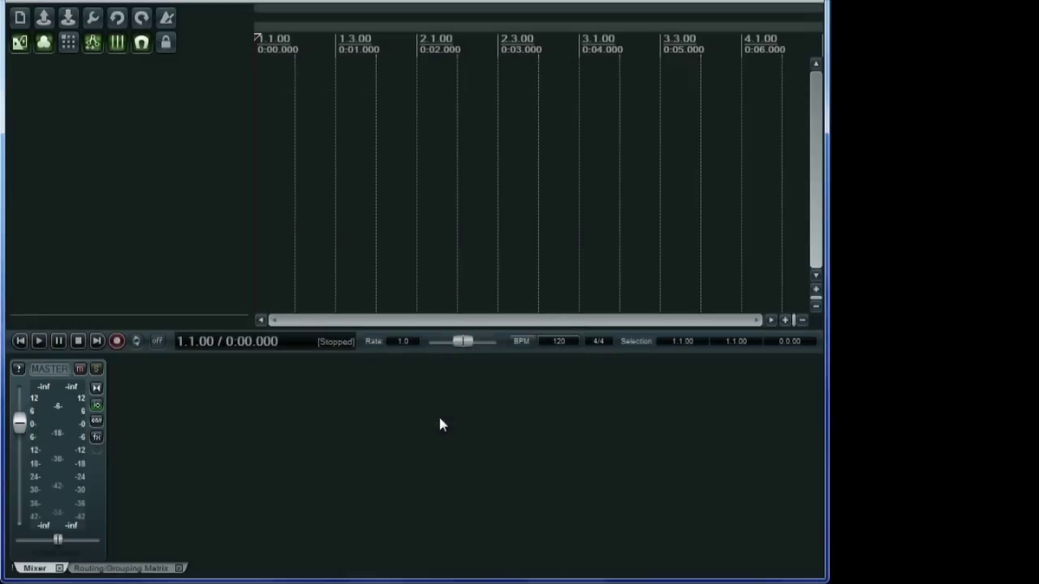
pyautogui.rightClick(131, 135)
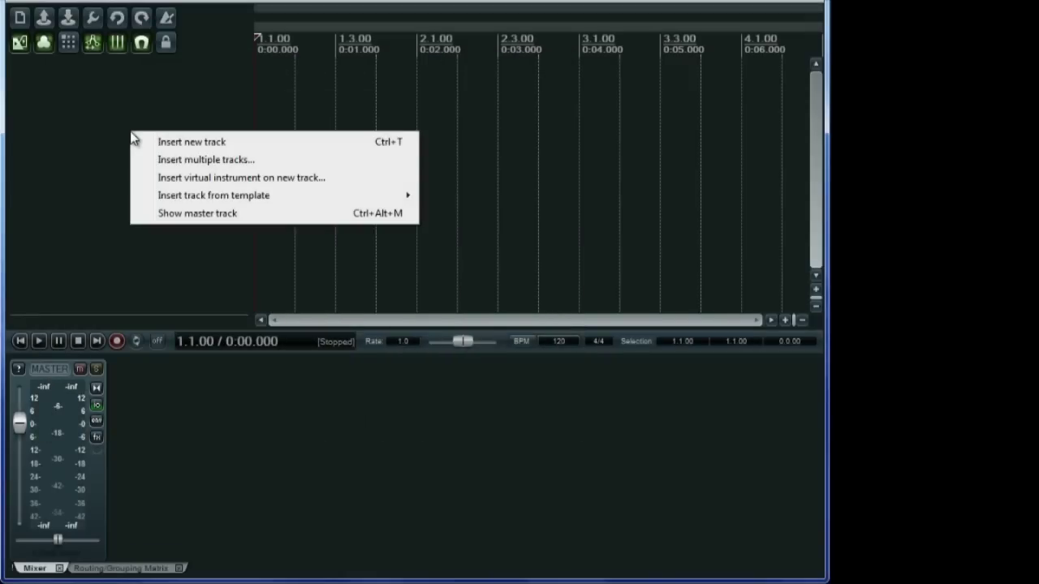
pyautogui.click(168, 159)
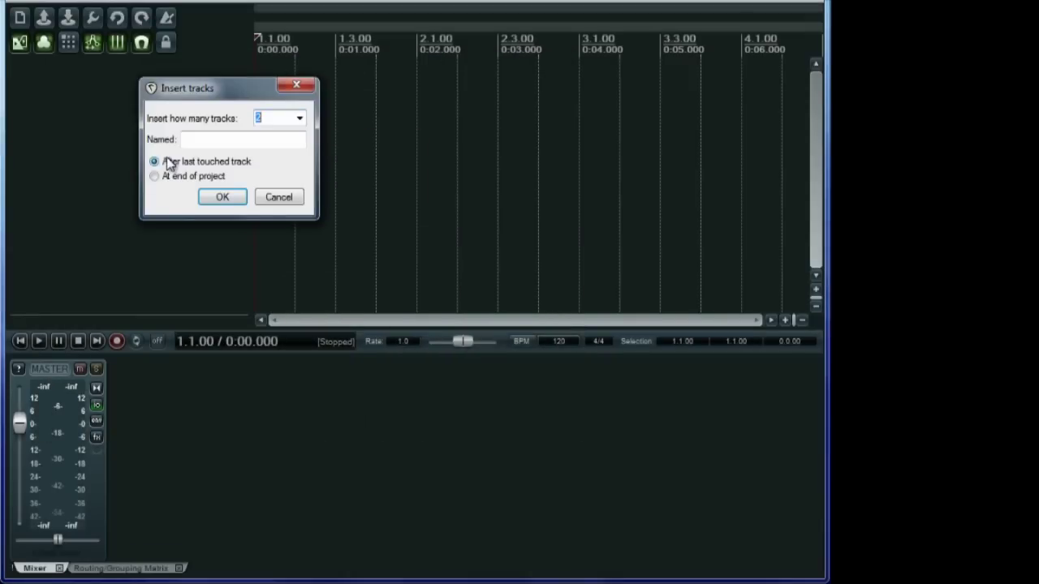
pyautogui.write('48')
pyautogui.press('Return')
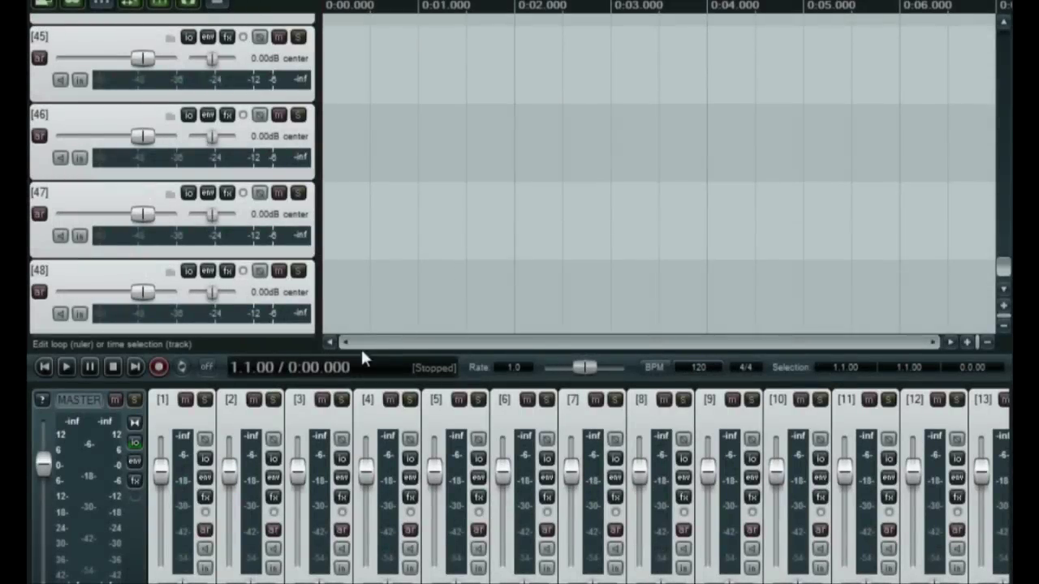
pyautogui.click(205, 570)
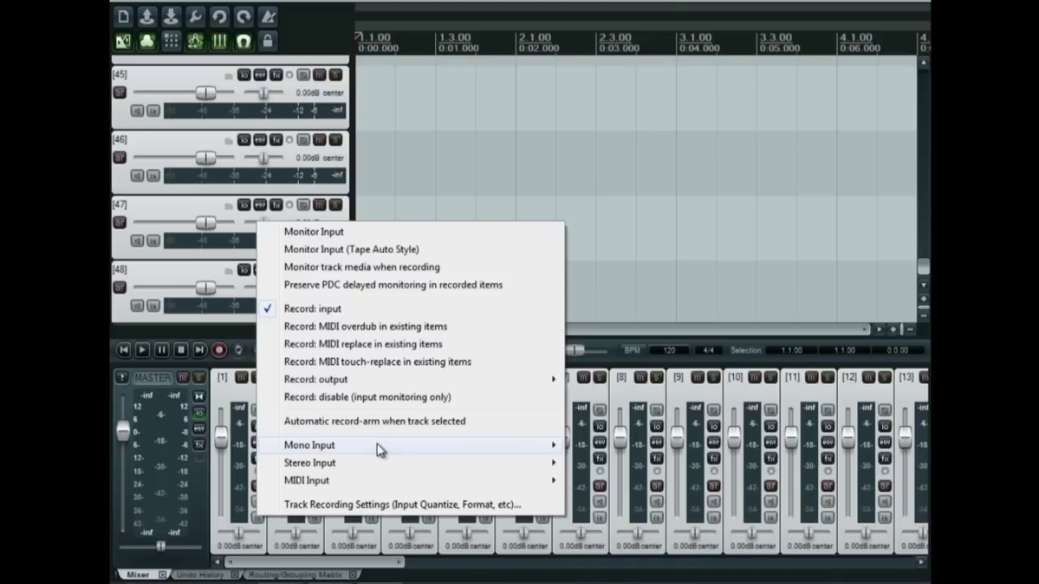
pyautogui.moveTo(377, 444)
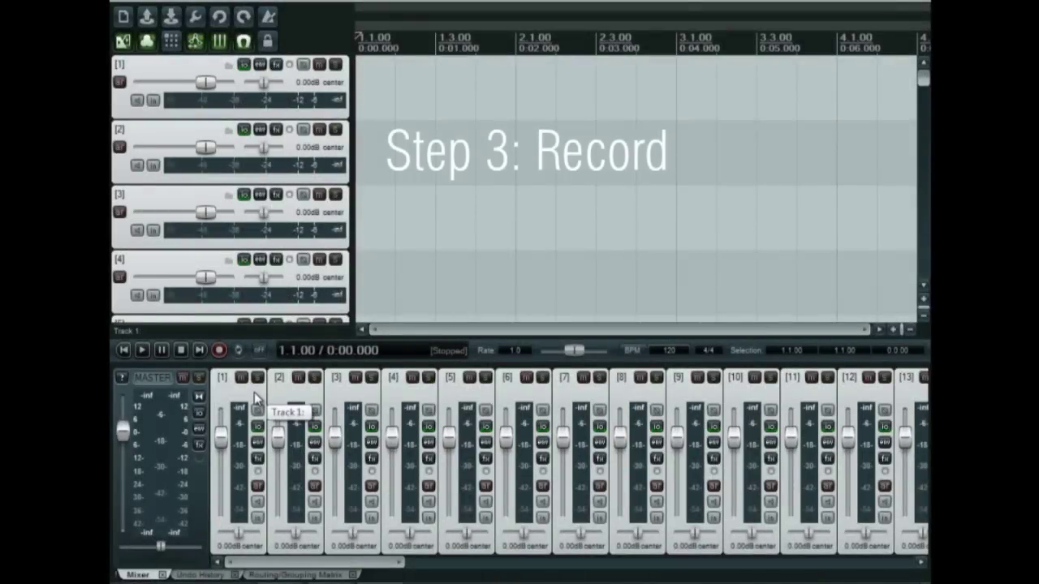
# - Record-arm all tracks on their Dante rx mono inputs and record several seconds of audio
pyautogui.keyDown('ctrl'); pyautogui.click(257, 490); pyautogui.keyUp('ctrl')
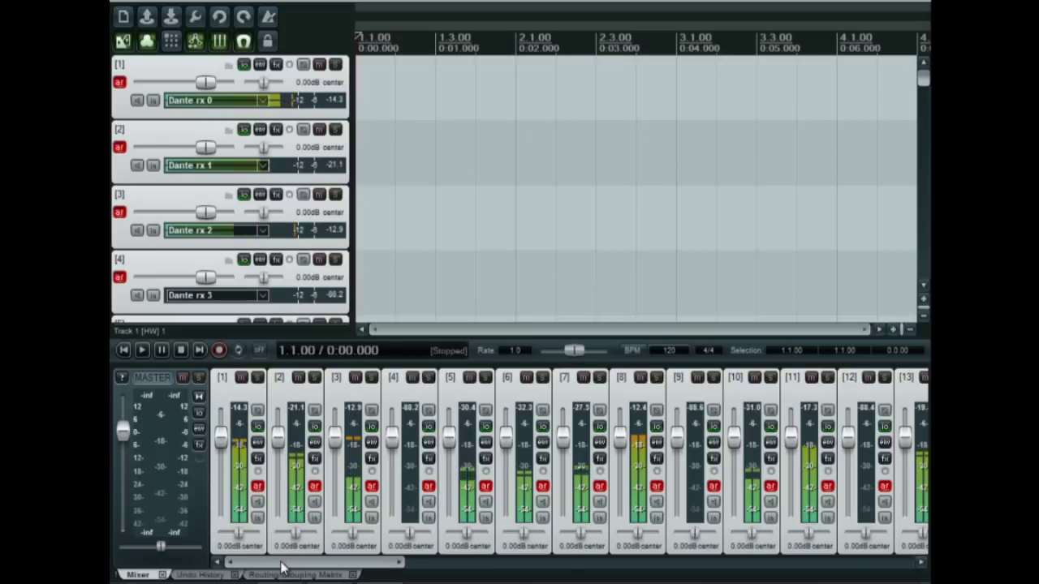
pyautogui.moveTo(281, 561); pyautogui.dragTo(784, 576)
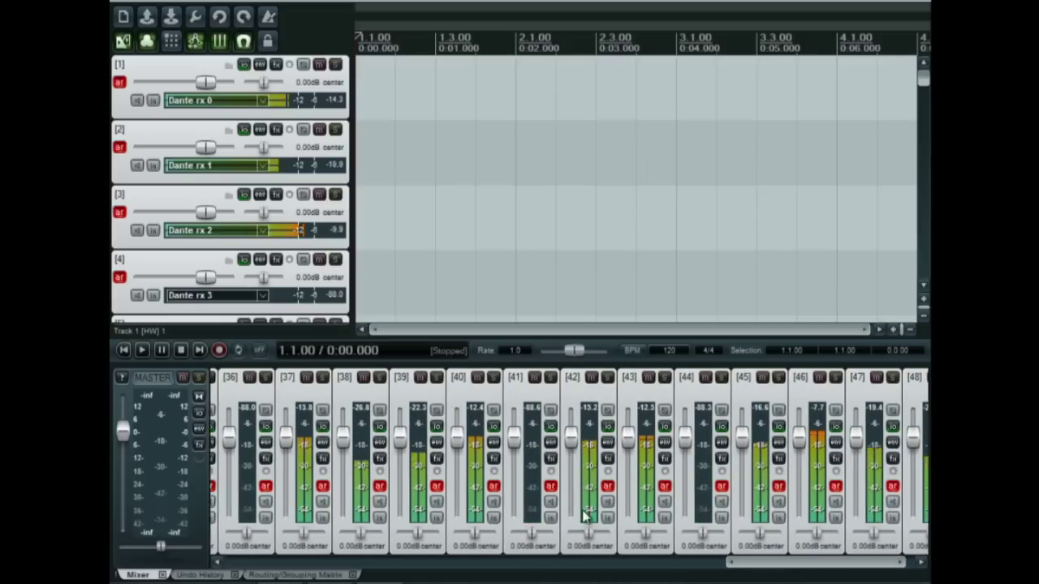
pyautogui.click(220, 351)
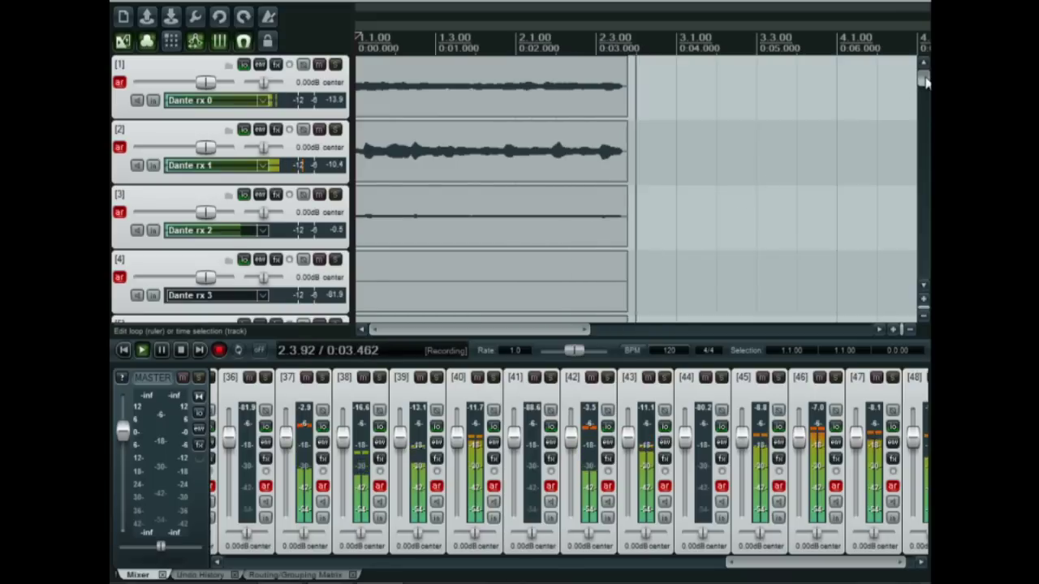
pyautogui.moveTo(924, 80); pyautogui.dragTo(925, 138)
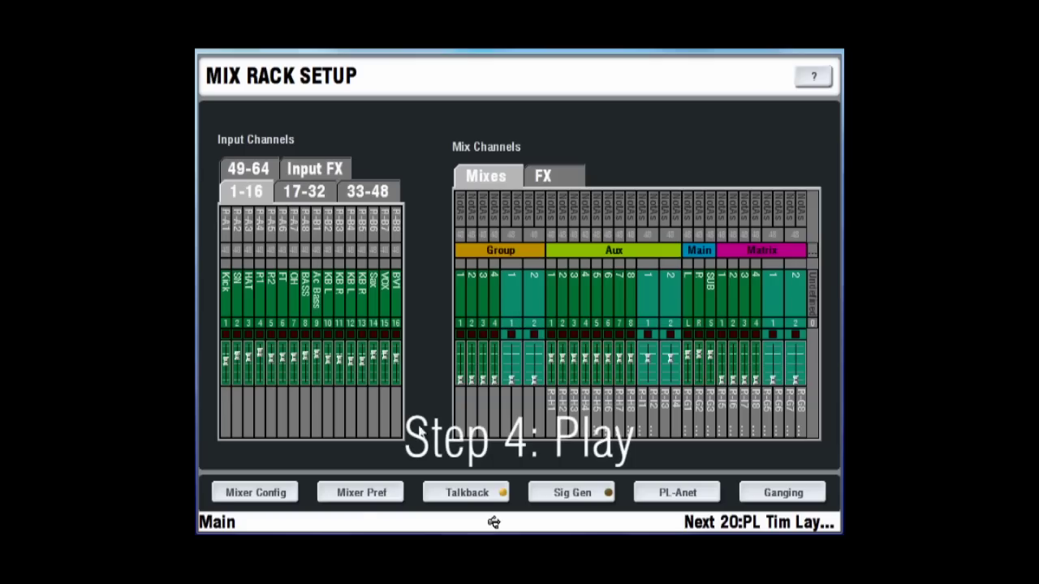
# - In Quick Input Source Setup, assign channels 1–32 to Remote (Port B) and apply
pyautogui.click(361, 496)
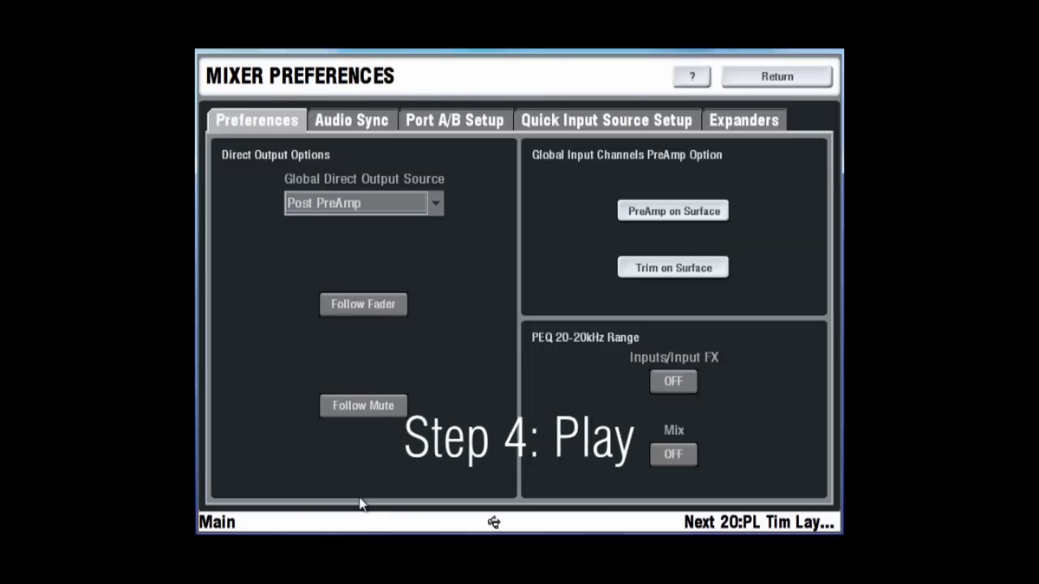
pyautogui.click(587, 130)
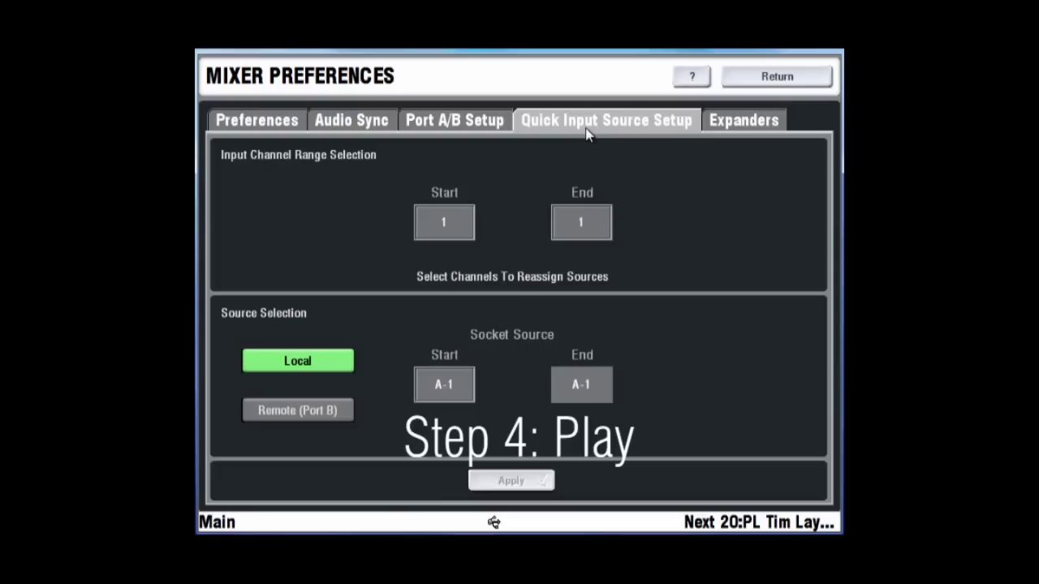
pyautogui.click(580, 225)
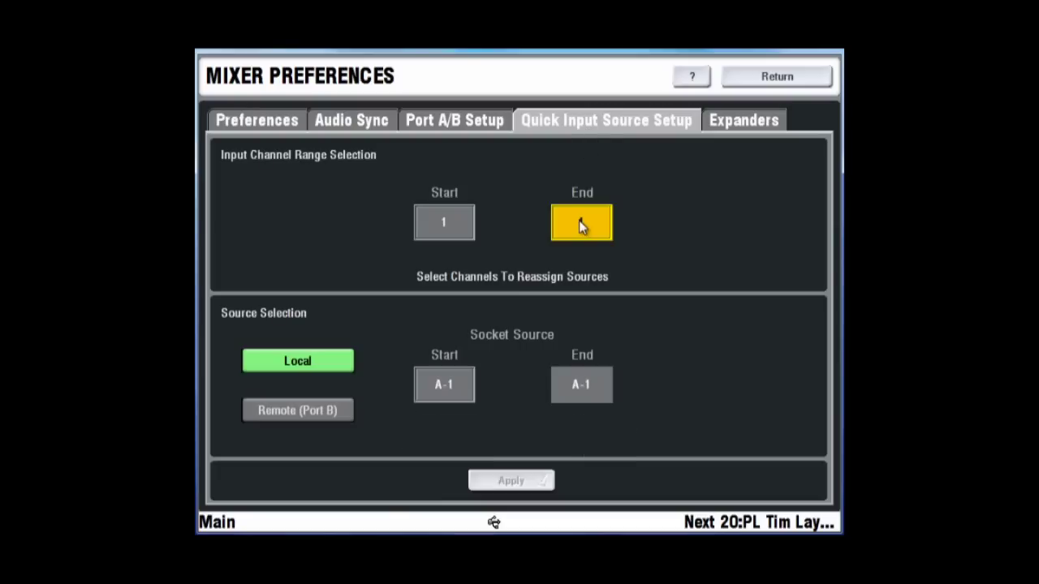
pyautogui.scroll(20, 668, 222)
pyautogui.scroll(9, 671, 228)
pyautogui.click(284, 413)
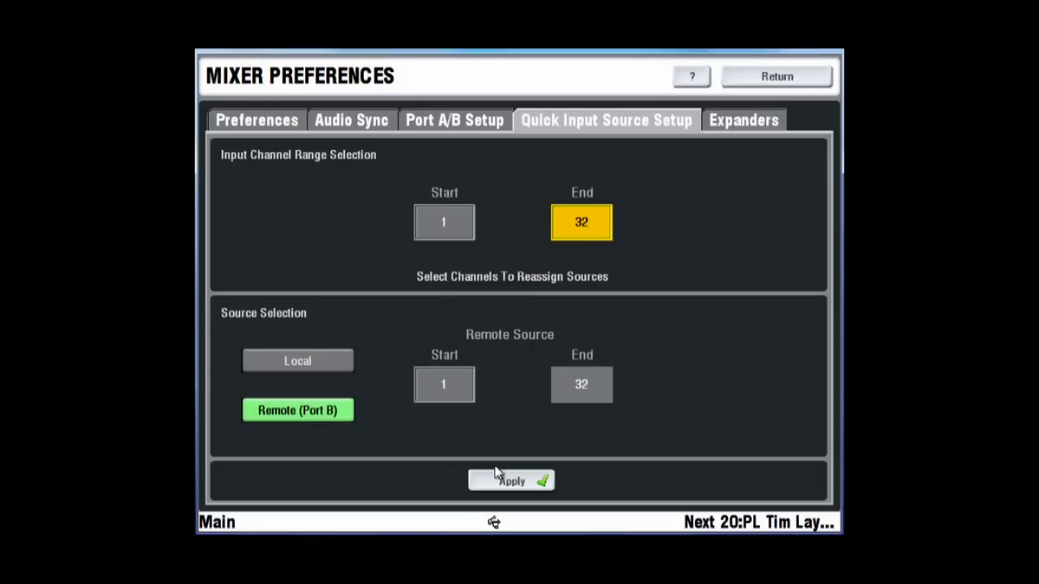
pyautogui.click(513, 484)
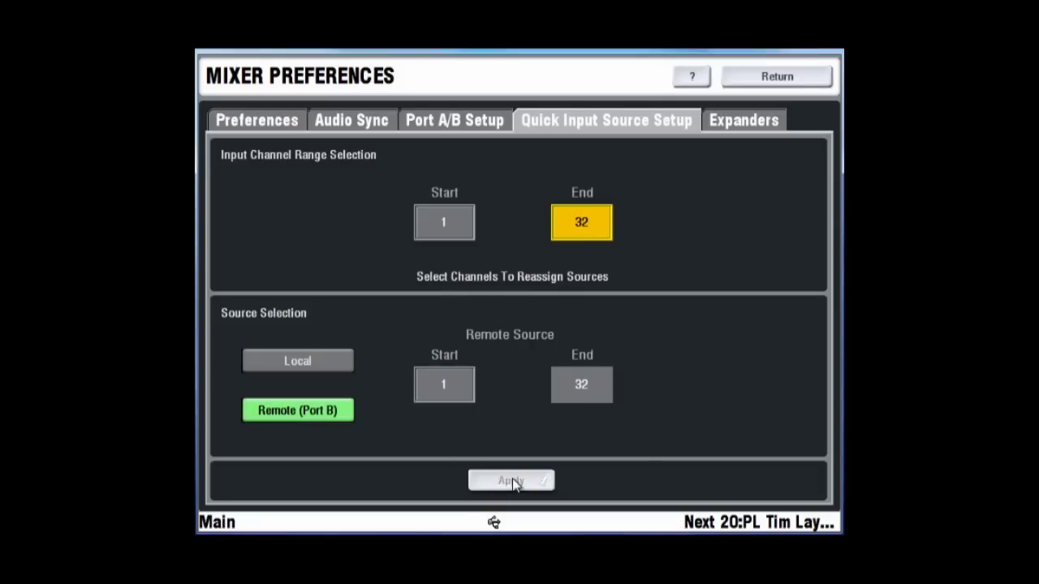